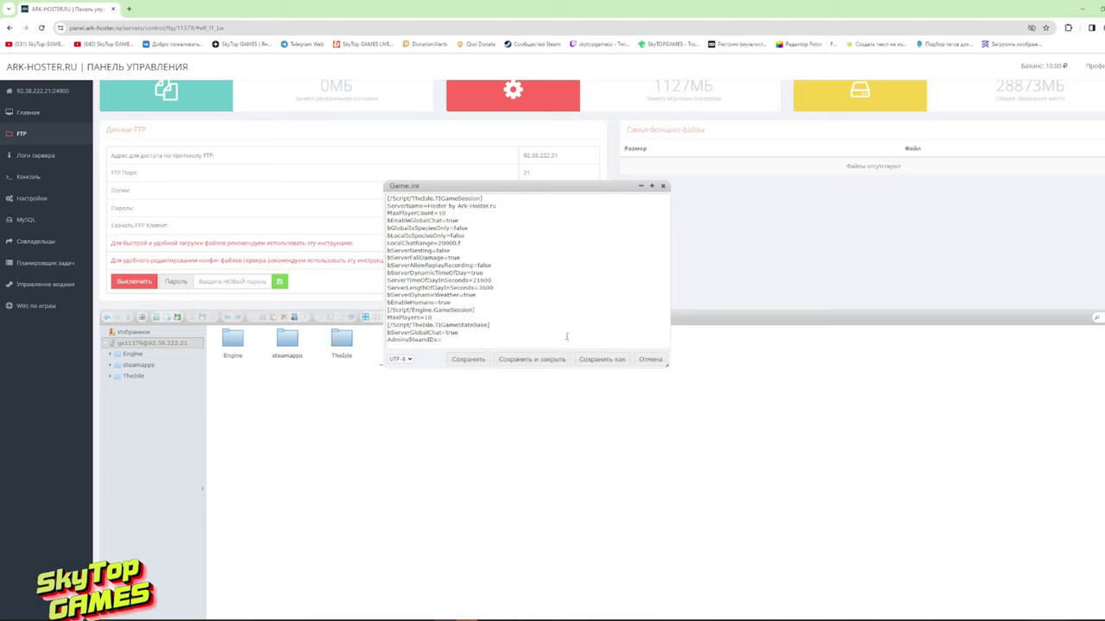
# Add the administrator's Steam ID as the AdminsSteamIDs value in Game.ini, and save and close the file.
pyautogui.press('Return')
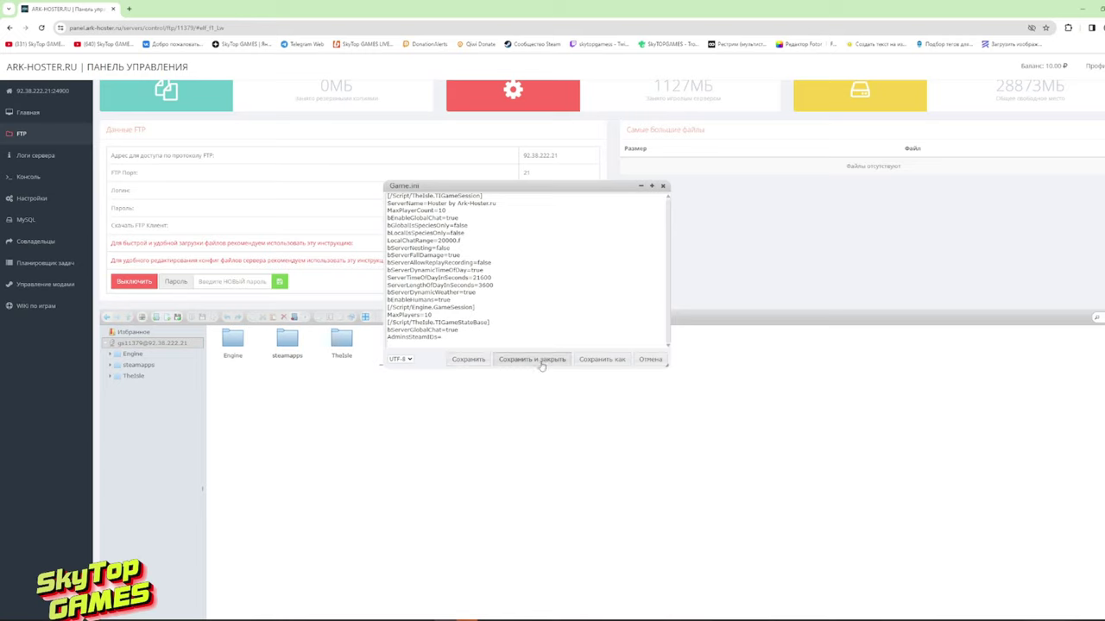
pyautogui.click(466, 360)
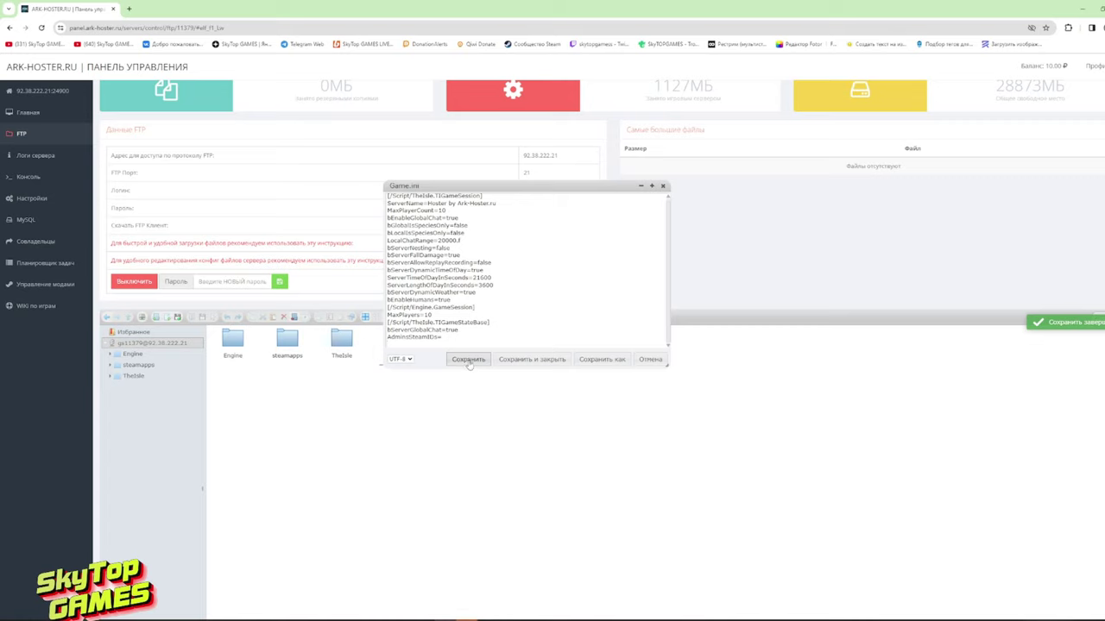
pyautogui.click(518, 335)
pyautogui.hotkey('ctrl', 'v')
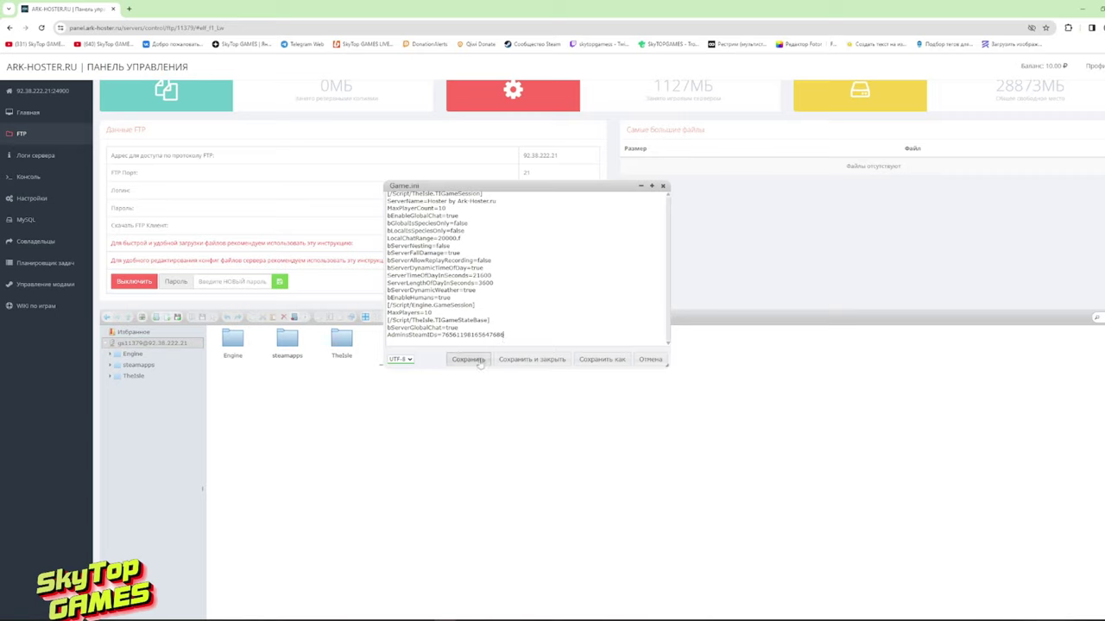
pyautogui.click(519, 359)
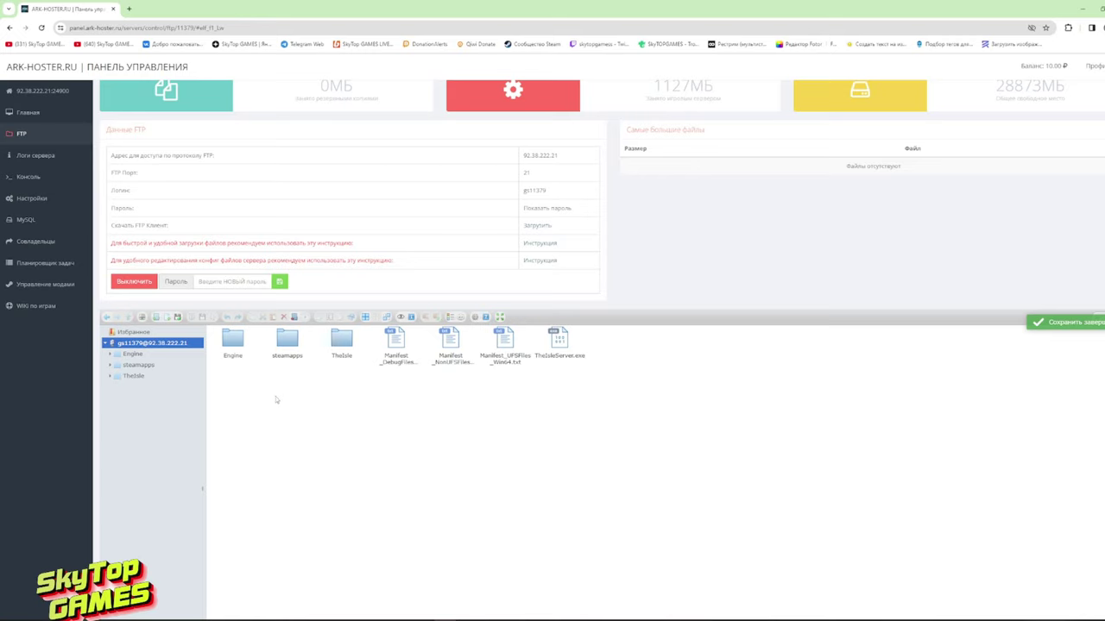
# Open The Isle EVRIMA server from the list of owned game servers and start it.
pyautogui.scroll(1, 200, 235)
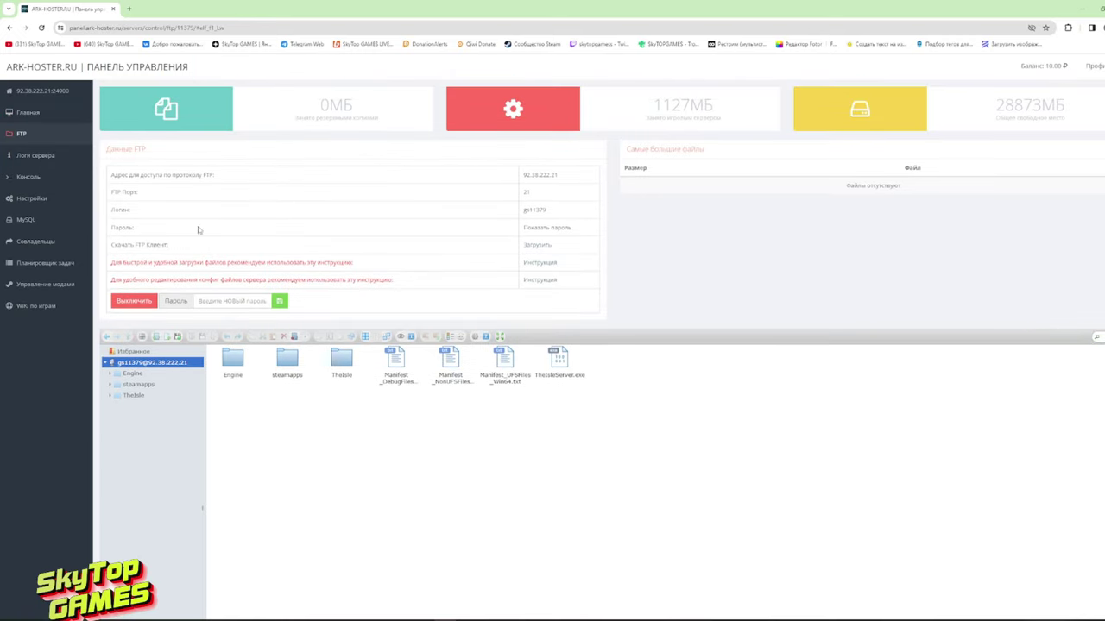
pyautogui.click(38, 118)
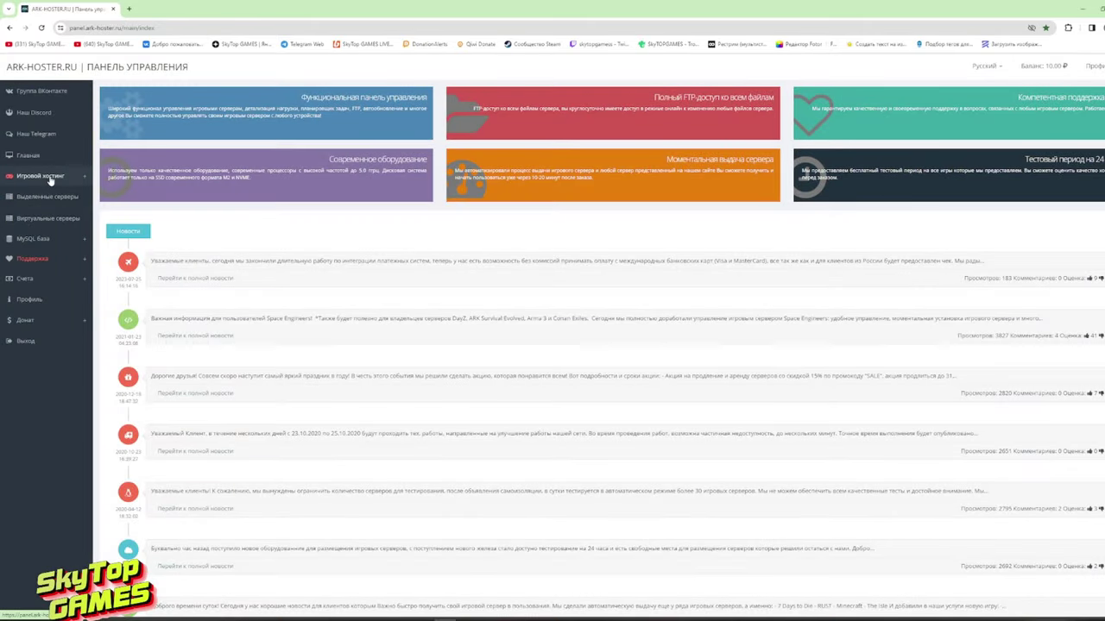
pyautogui.click(50, 178)
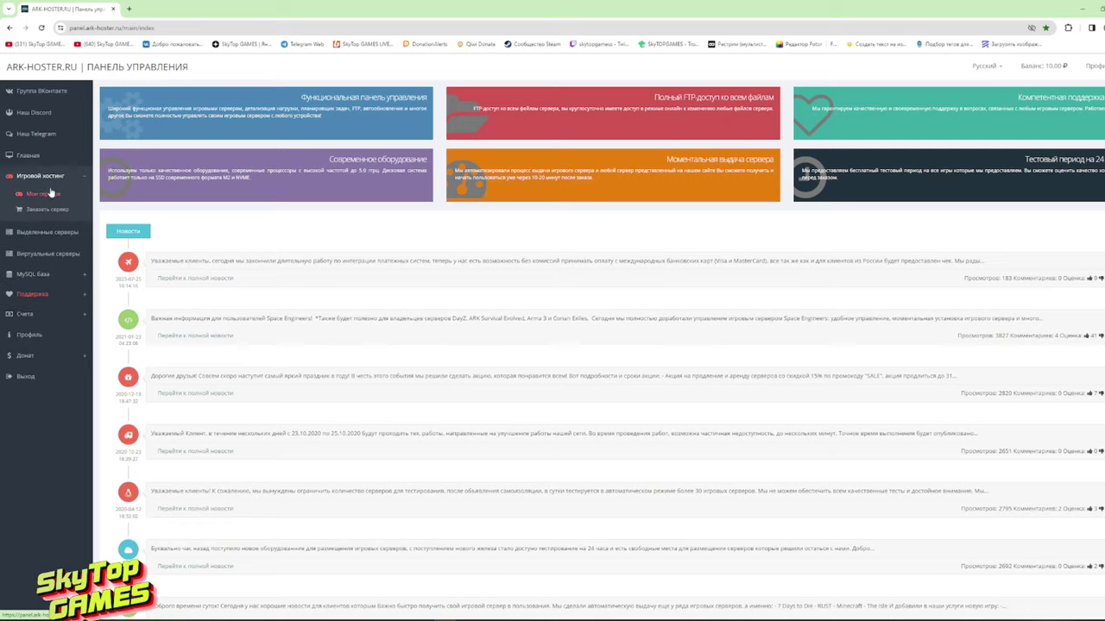
pyautogui.click(43, 194)
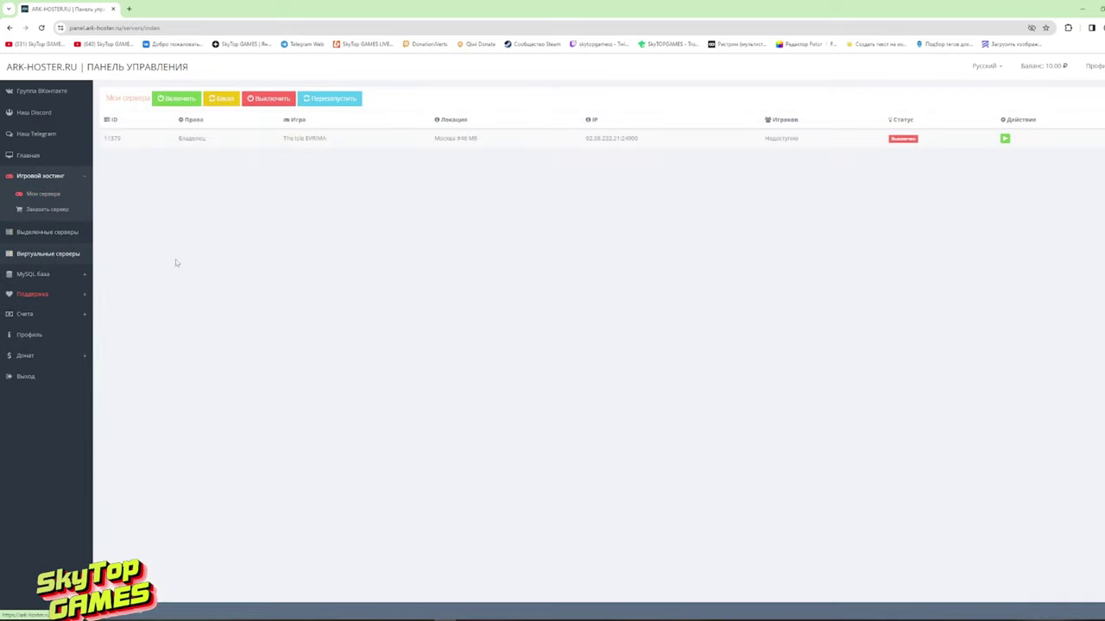
pyautogui.click(172, 144)
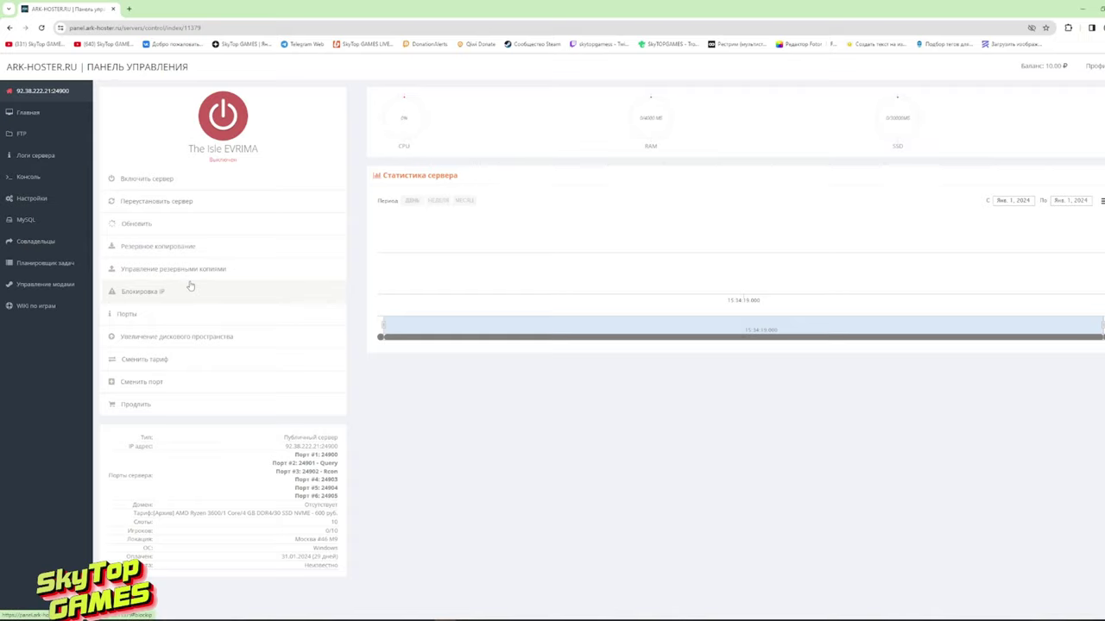
pyautogui.click(179, 179)
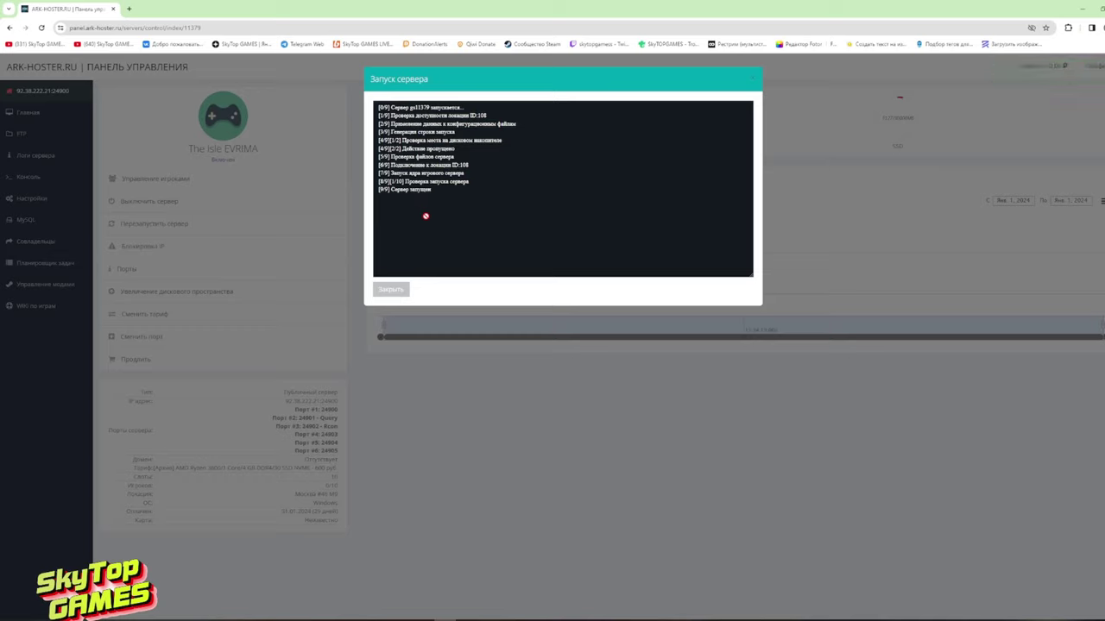
pyautogui.click(864, 244)
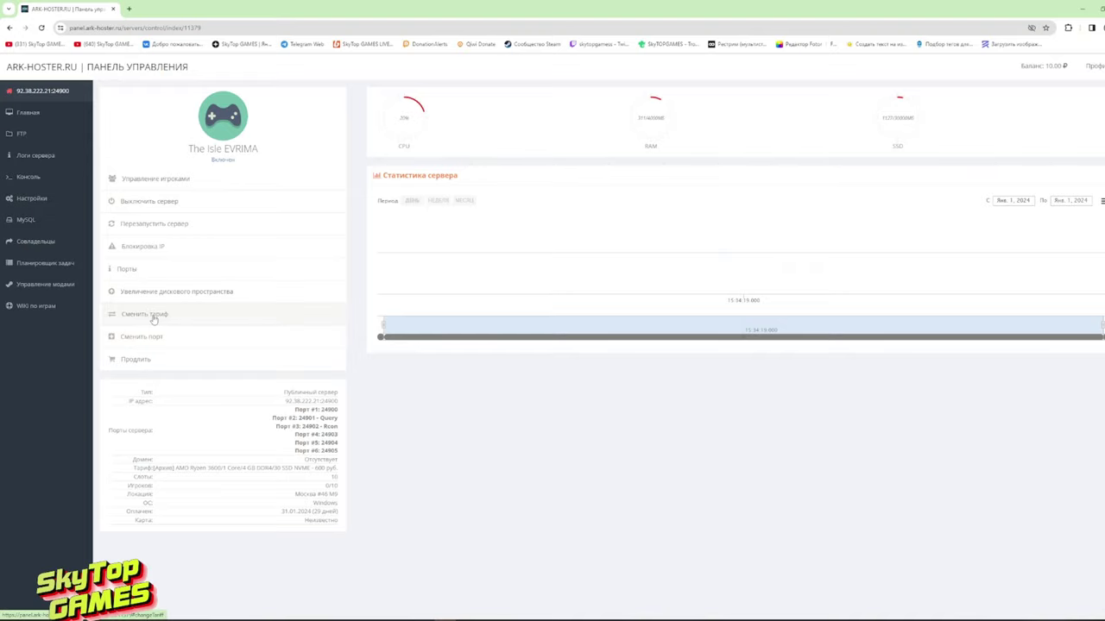
# View the running server's player management window, close it, and open the server settings page.
pyautogui.click(167, 177)
pyautogui.rightClick(167, 173)
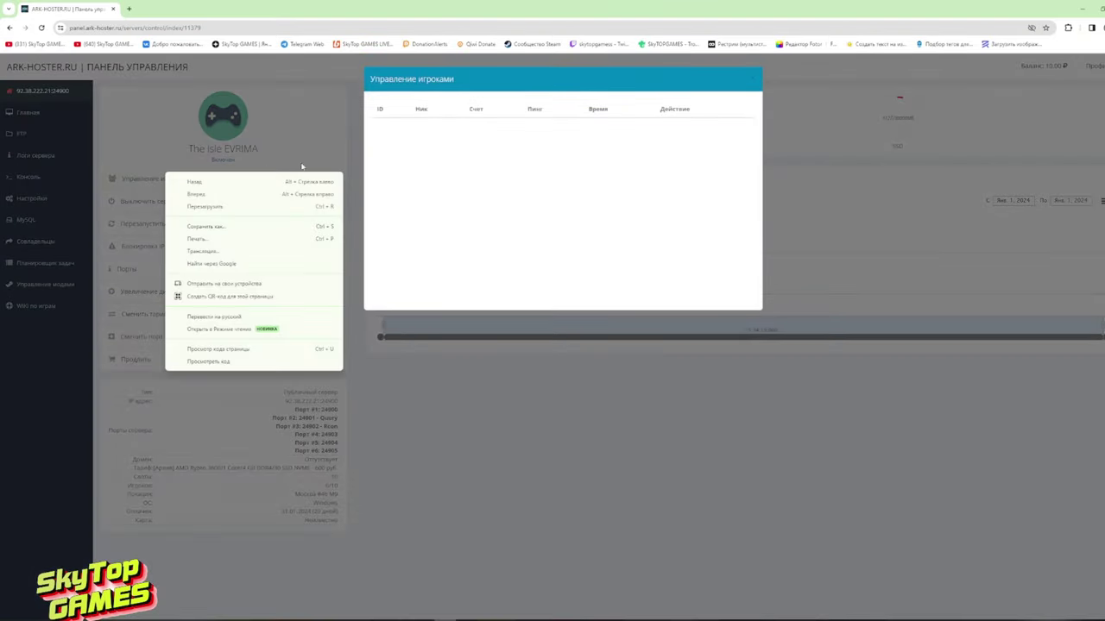
pyautogui.click(744, 84)
pyautogui.click(752, 79)
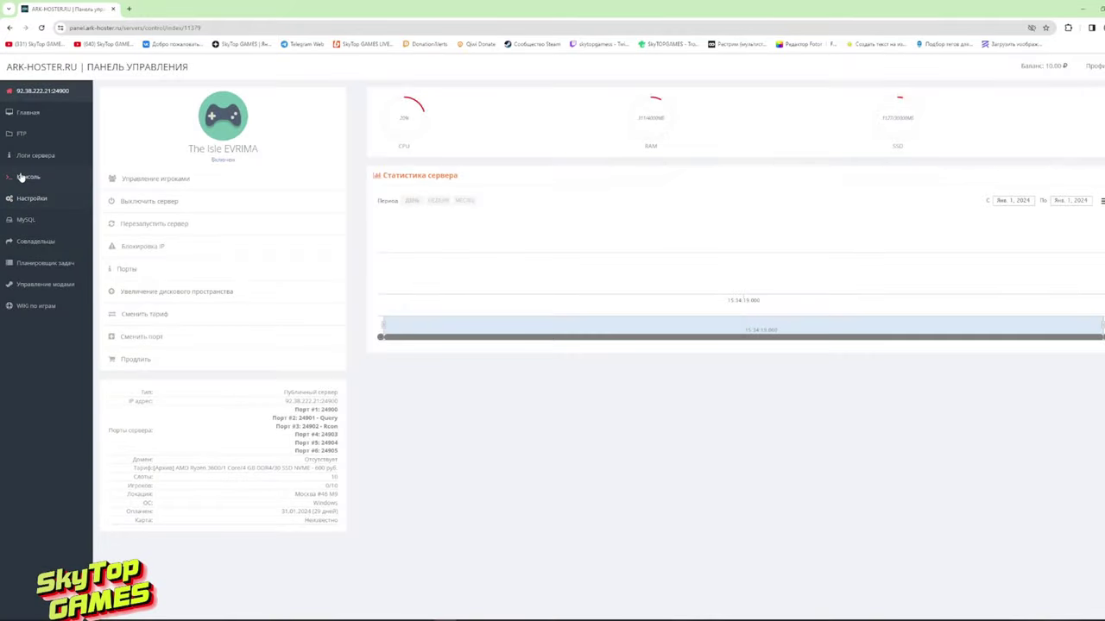
pyautogui.click(30, 201)
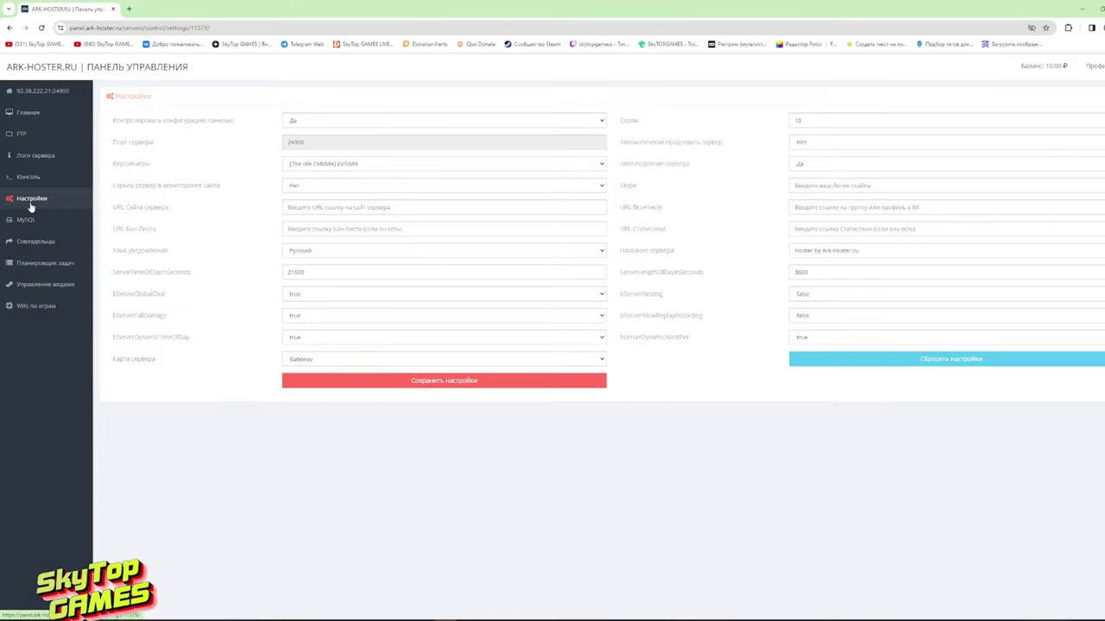
# Return to the list of owned game servers and shut down The Isle EVRIMA server.
pyautogui.click(33, 113)
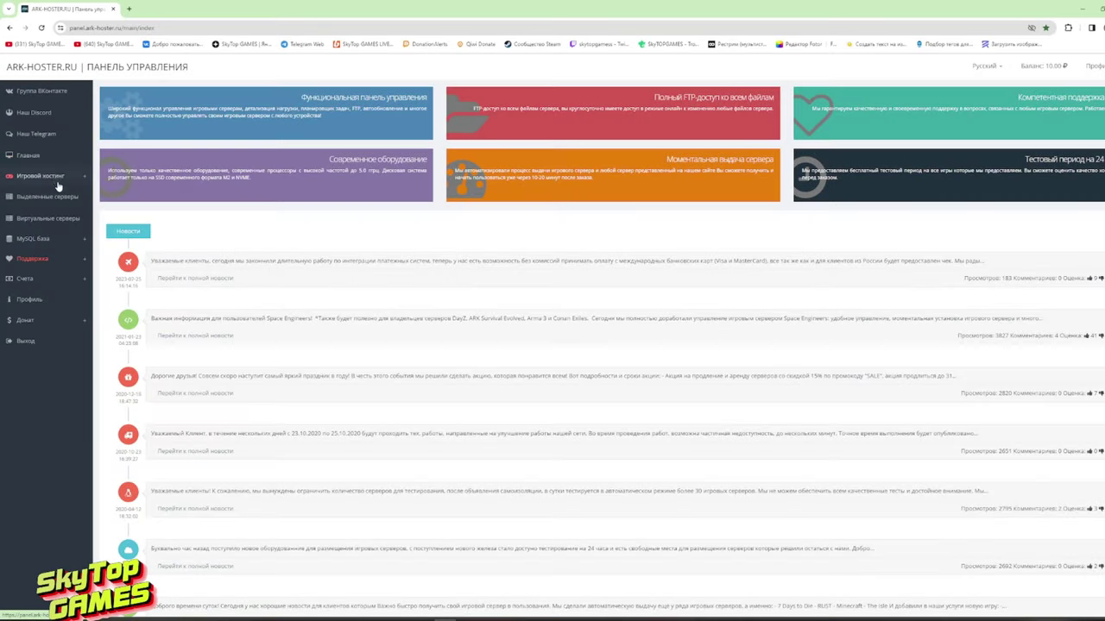
pyautogui.click(34, 177)
pyautogui.click(38, 197)
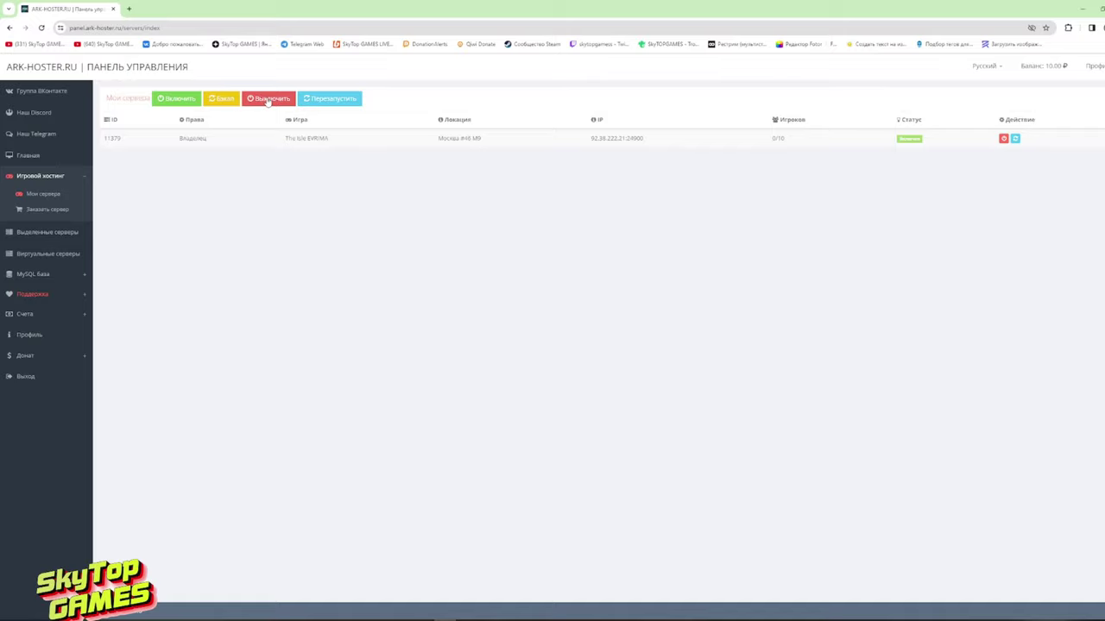
pyautogui.click(268, 99)
pyautogui.click(597, 94)
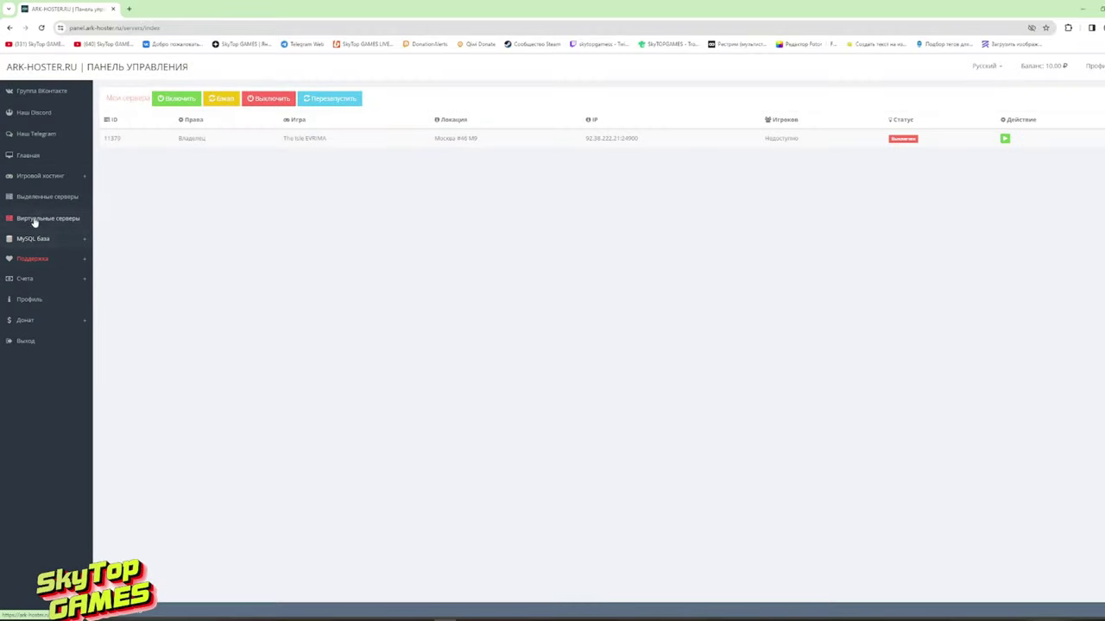
# Open the list of owned MySQL databases for review.
pyautogui.click(39, 177)
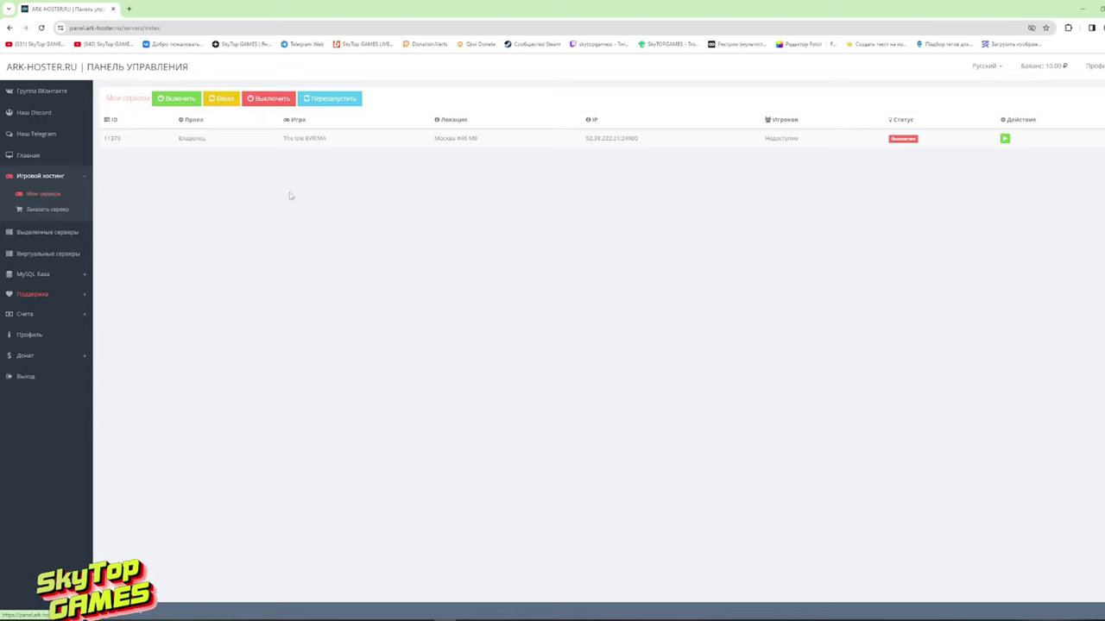
pyautogui.click(43, 275)
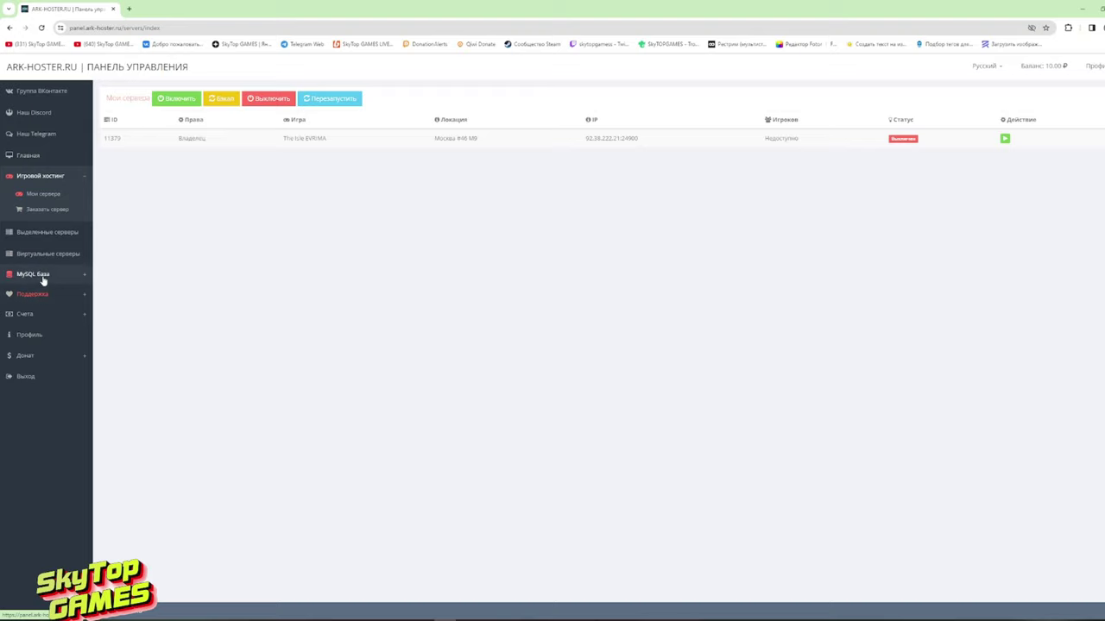
pyautogui.click(42, 258)
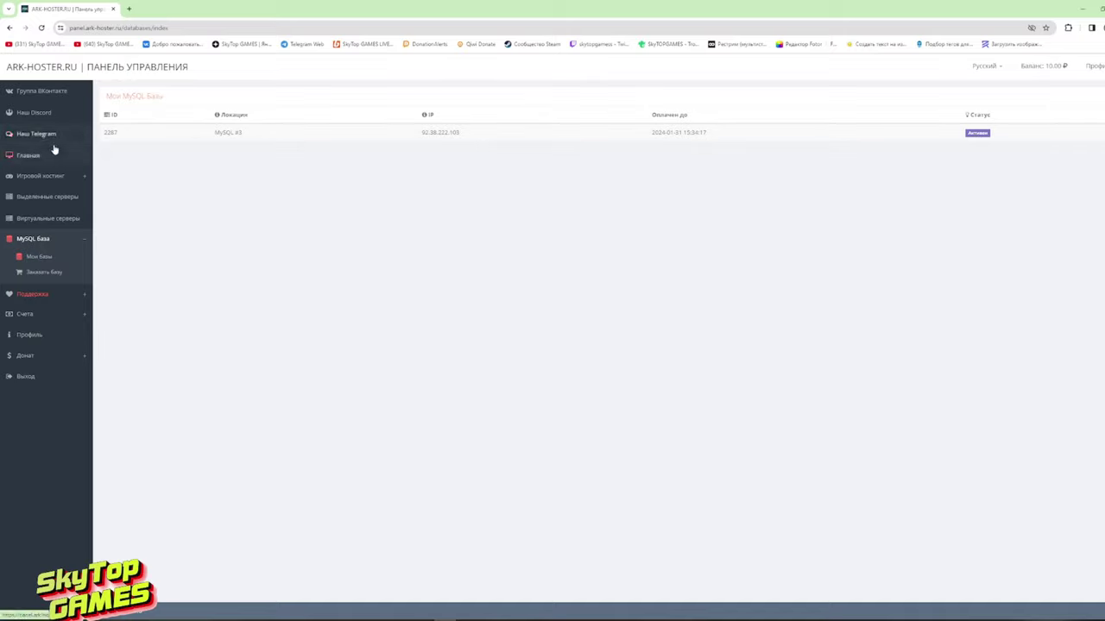
# Open The Isle EVRIMA server's settings and examine which maps are available for the server.
pyautogui.click(43, 199)
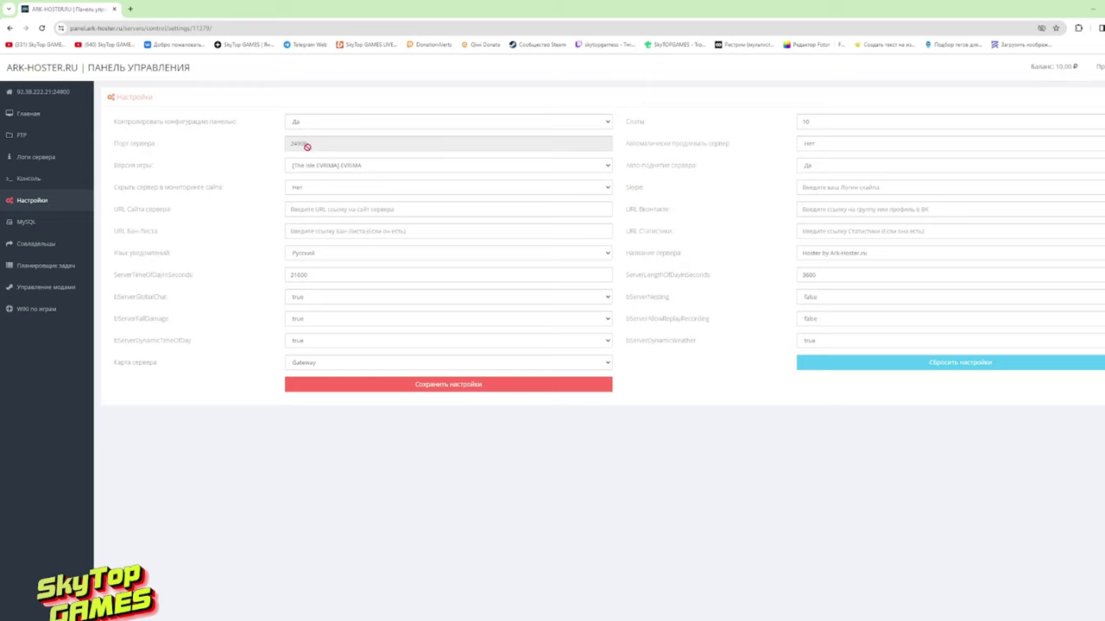
pyautogui.click(331, 367)
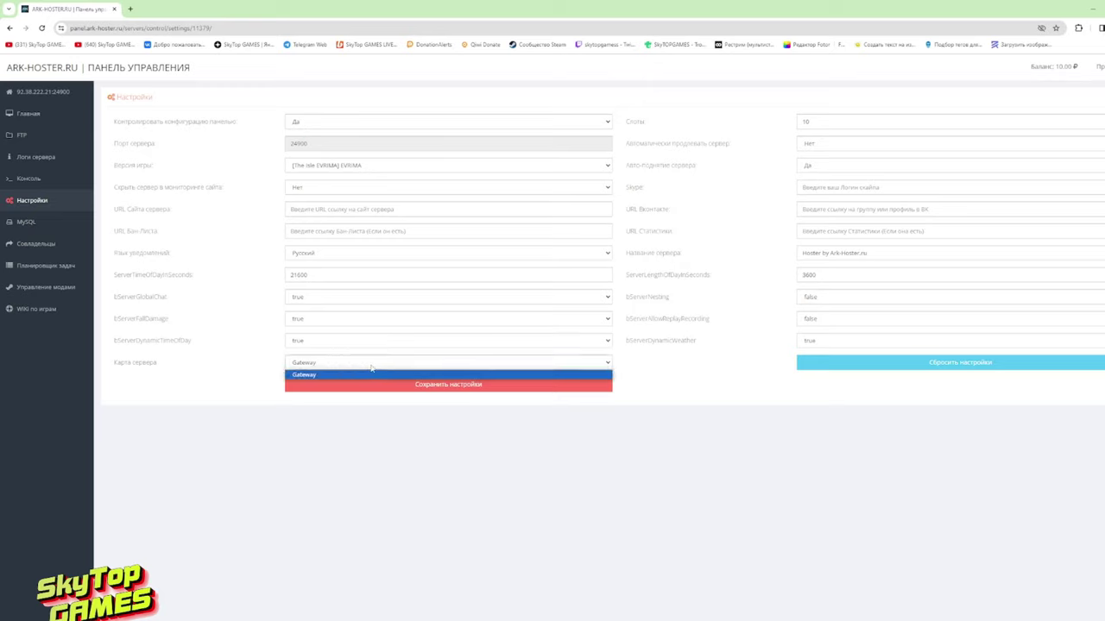
pyautogui.click(310, 364)
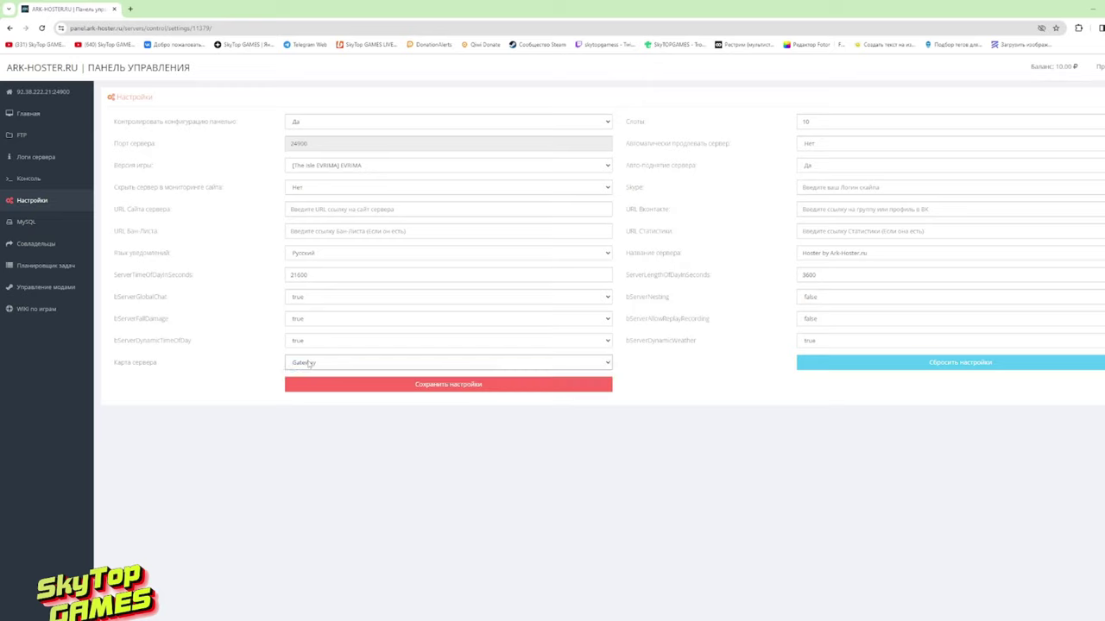
pyautogui.click(311, 366)
pyautogui.click(311, 364)
pyautogui.click(318, 366)
pyautogui.click(318, 367)
# Set the server's number of slots to 50 in the settings form.
pyautogui.click(838, 121)
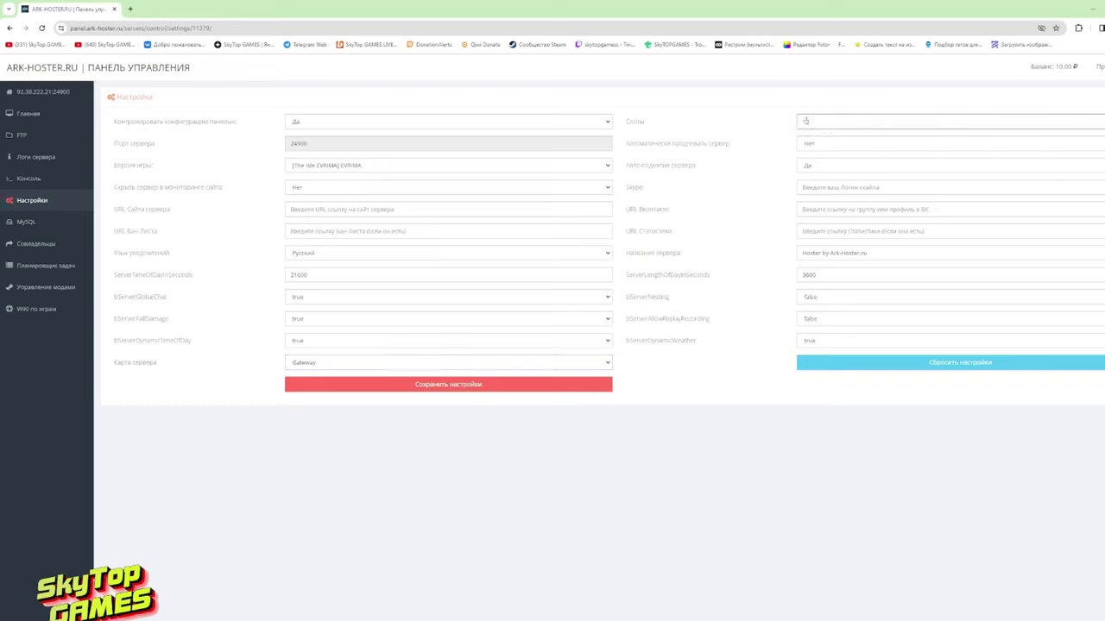
pyautogui.write('50')
pyautogui.click(753, 107)
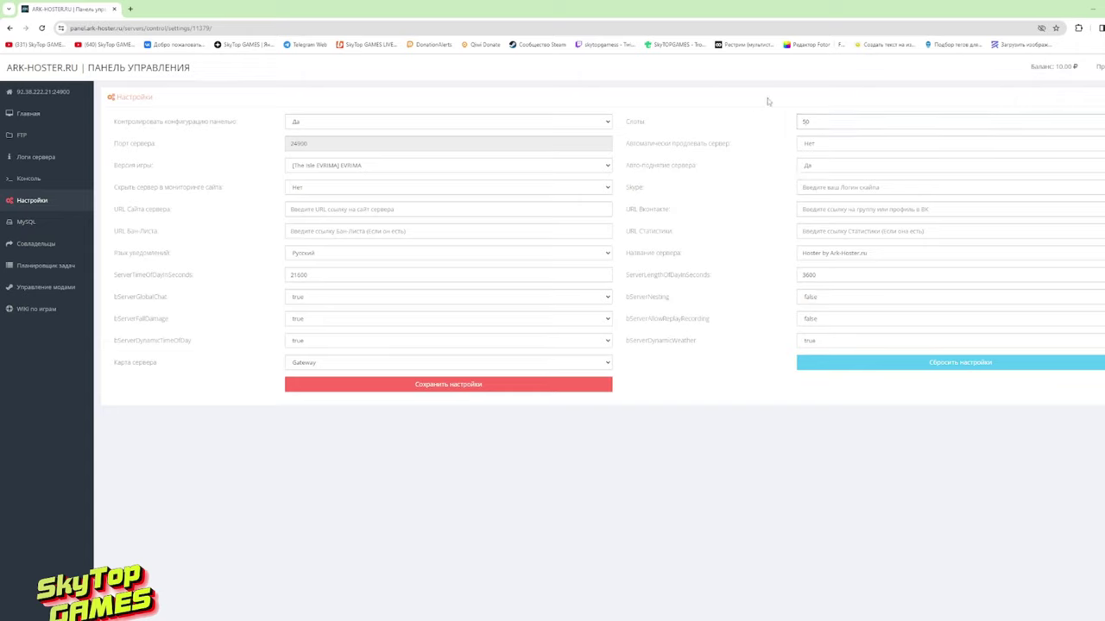
# Examine the choices for automatic server renewal and automatic server recovery without changing either setting.
pyautogui.click(834, 144)
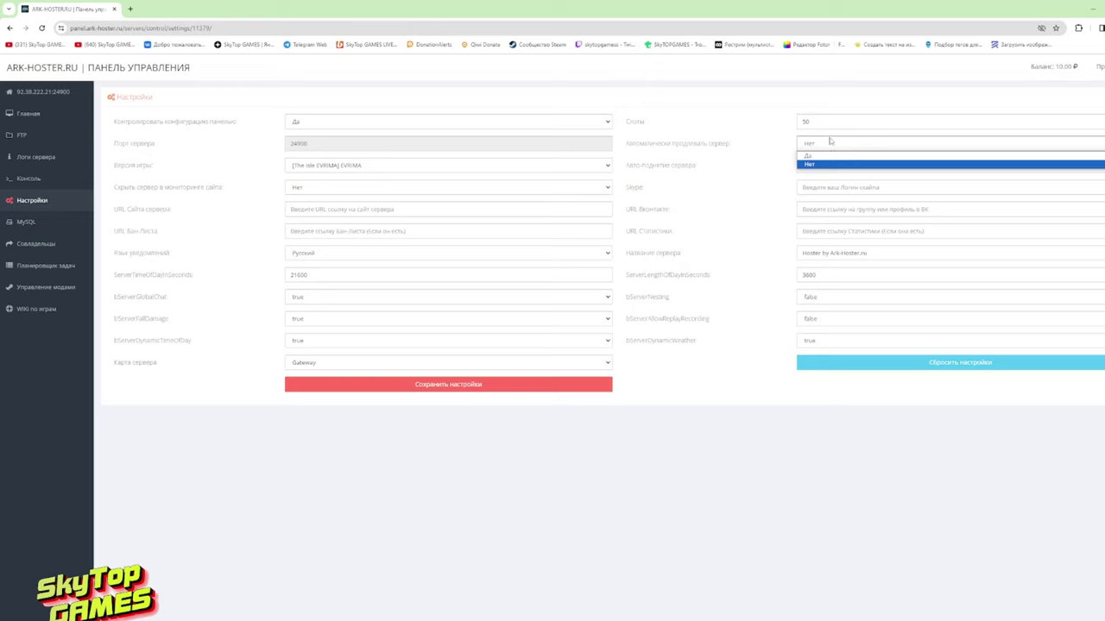
pyautogui.click(740, 110)
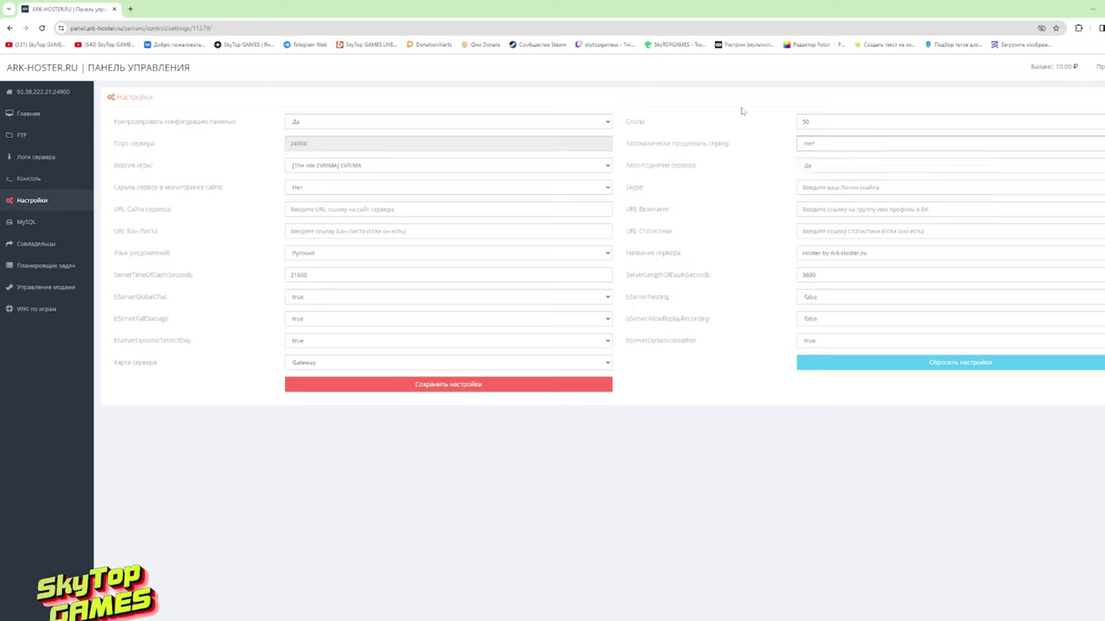
pyautogui.click(824, 166)
pyautogui.click(825, 167)
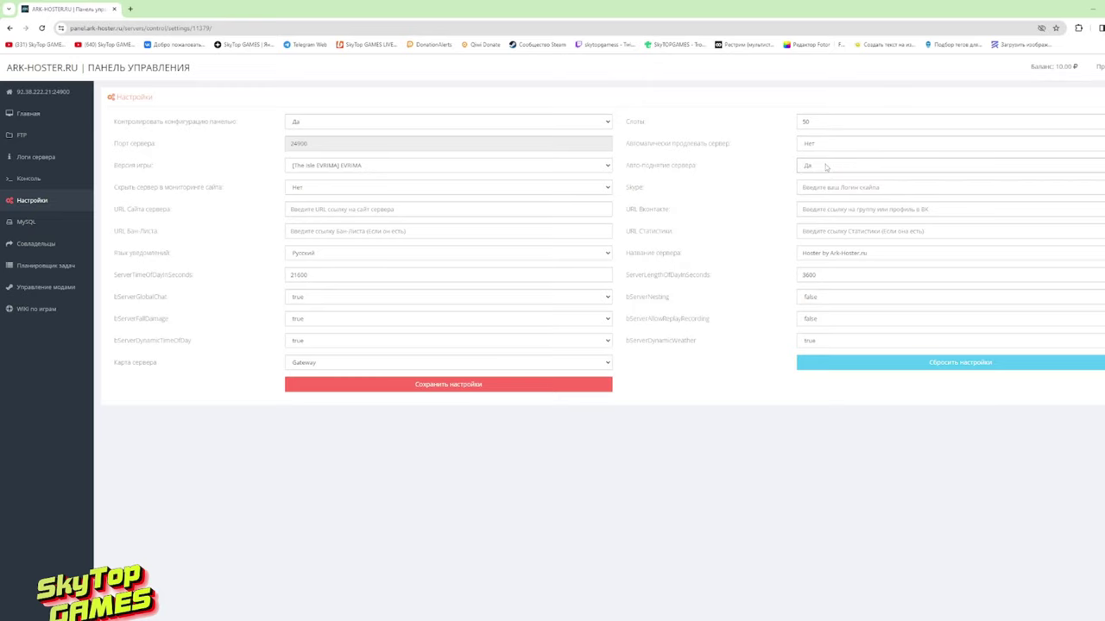